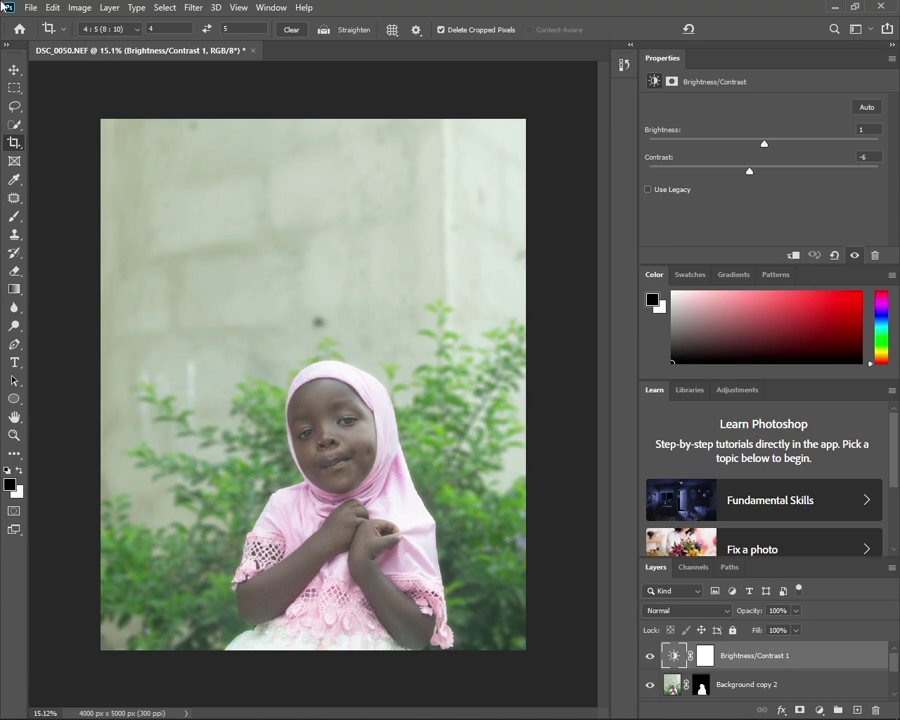
# Hide the Background copy, Background copy 2 and Brightness/Contrast 1 layers to view the original photo.
pyautogui.click(14, 69)
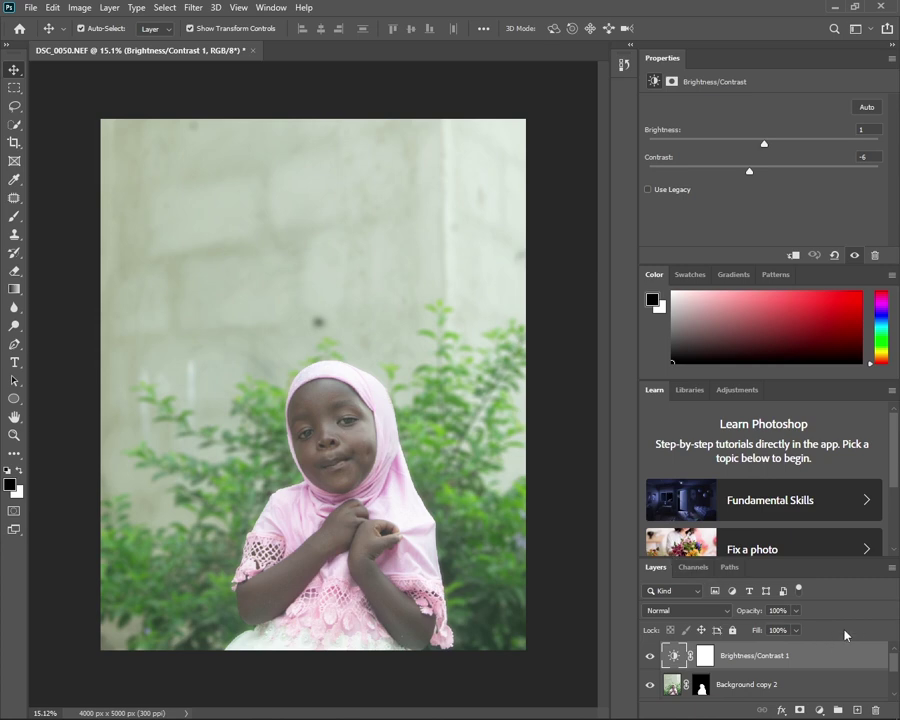
pyautogui.moveTo(896, 665)
pyautogui.mouseDown()
pyautogui.moveTo(897, 685)
pyautogui.moveTo(897, 652)
pyautogui.moveTo(897, 686)
pyautogui.mouseUp()
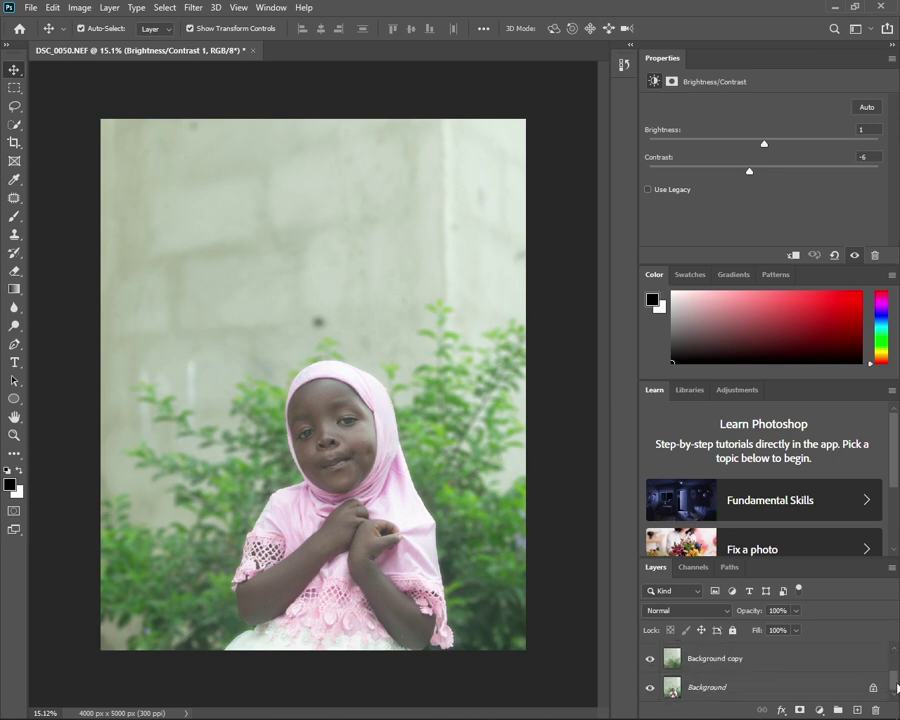
pyautogui.click(649, 659)
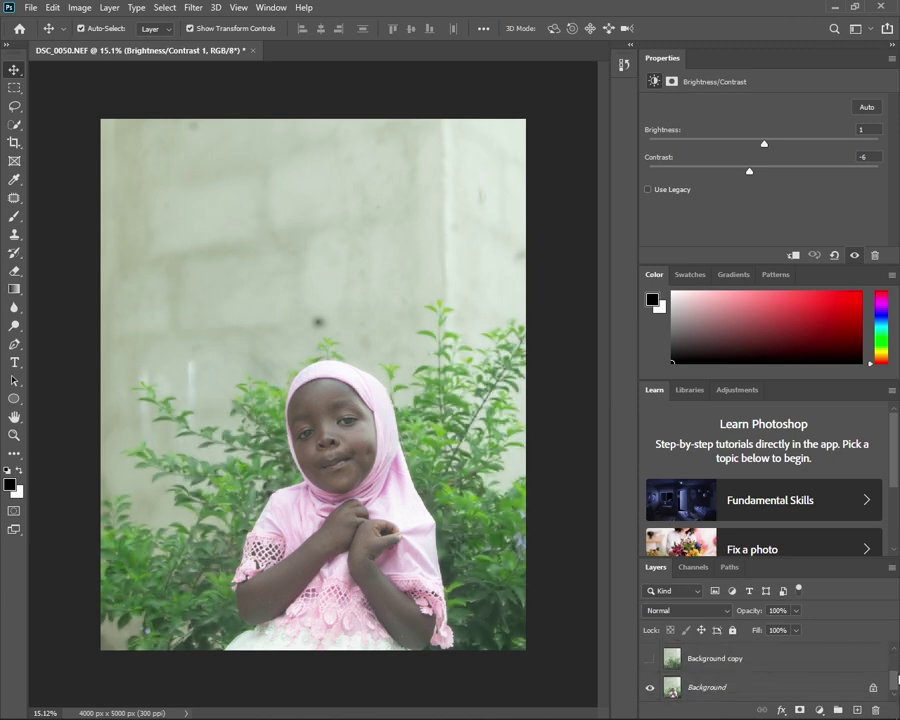
pyautogui.moveTo(897, 684); pyautogui.dragTo(897, 657)
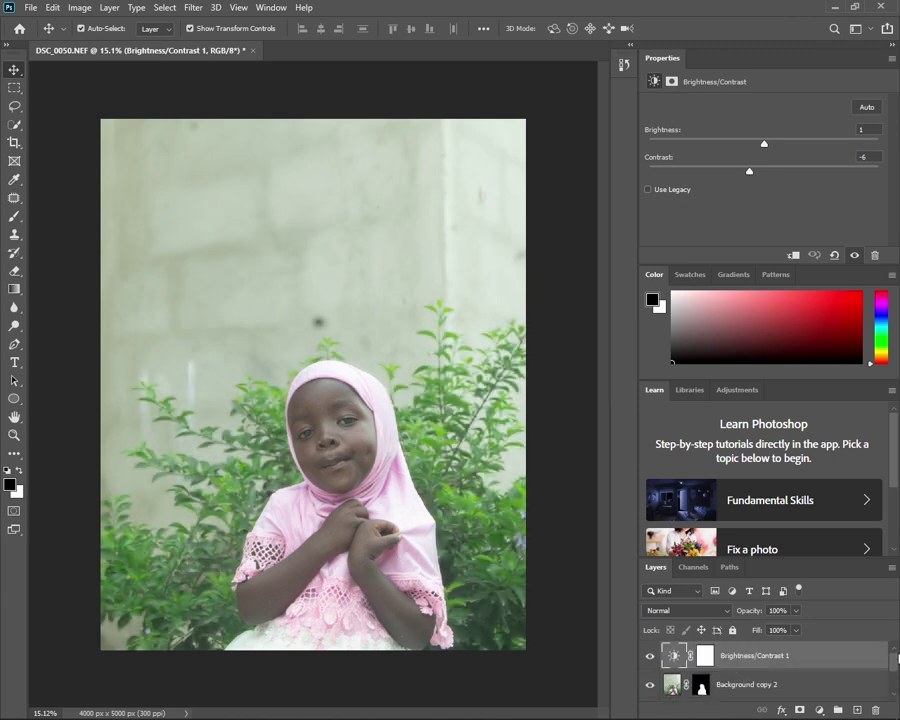
pyautogui.click(651, 657)
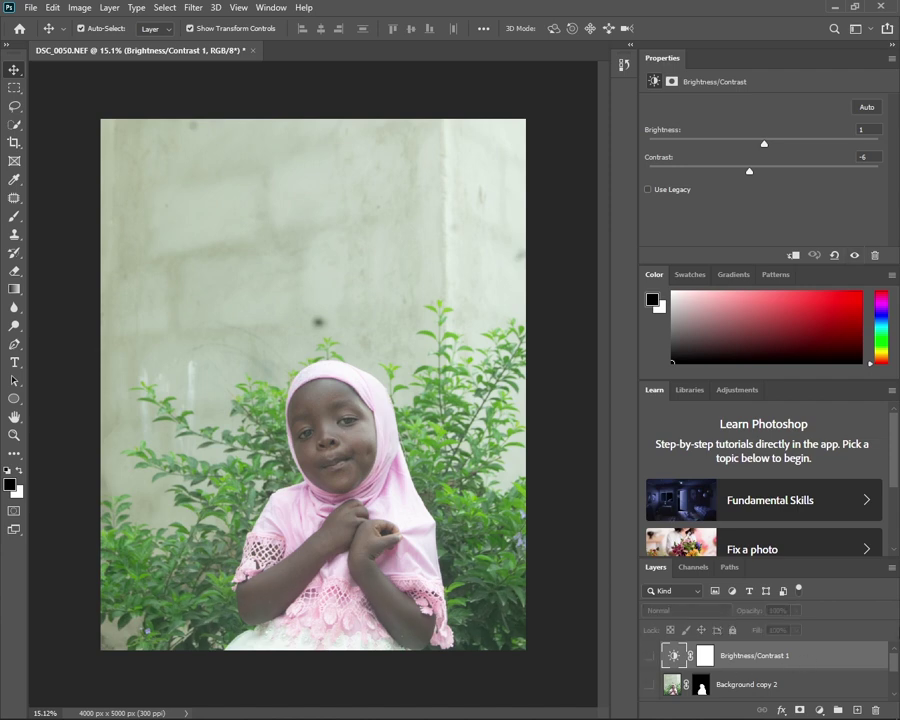
pyautogui.moveTo(897, 662); pyautogui.dragTo(896, 690)
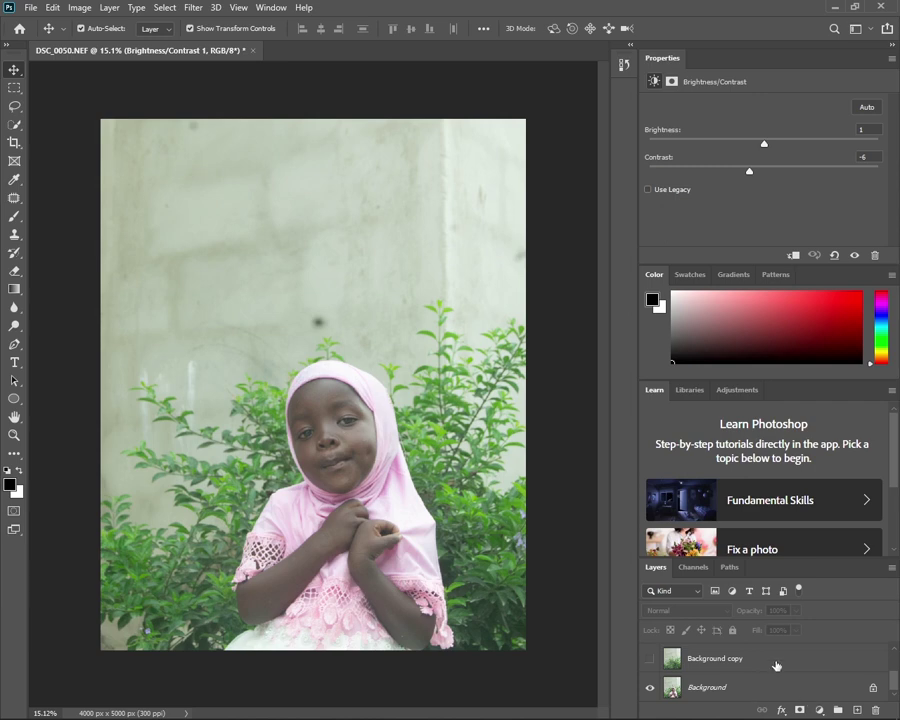
# Delete the Background copy and Background copy 2 layers.
pyautogui.click(775, 660)
pyautogui.click(875, 710)
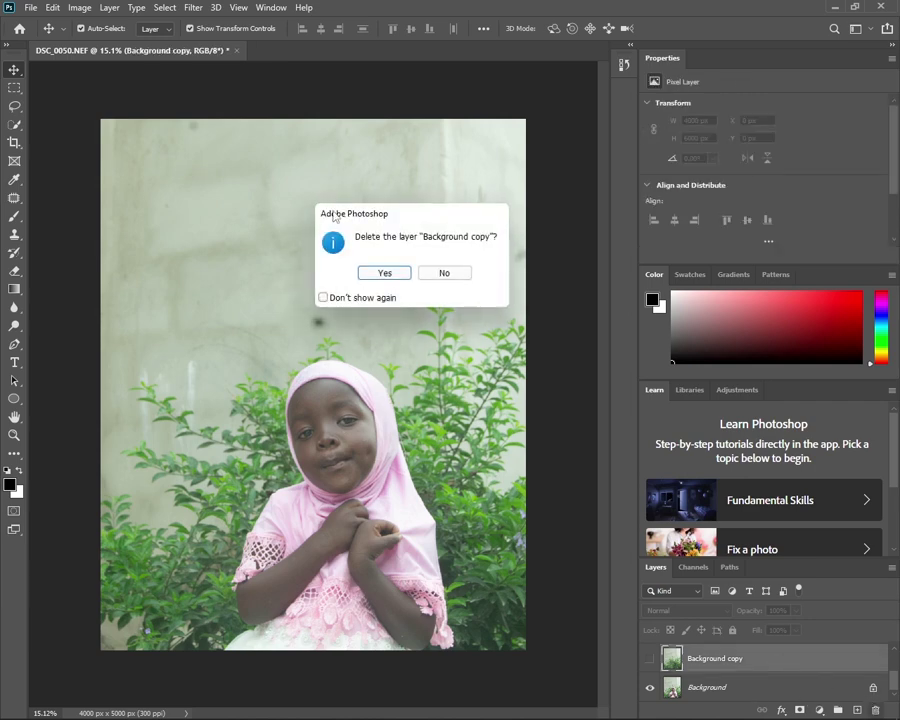
pyautogui.click(386, 273)
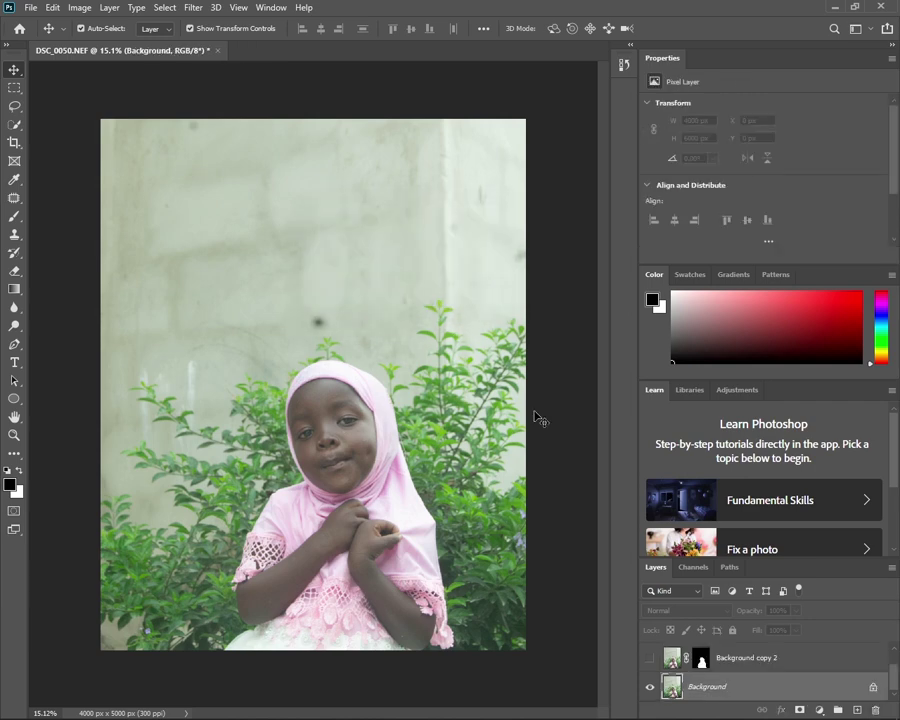
pyautogui.click(781, 662)
pyautogui.click(875, 710)
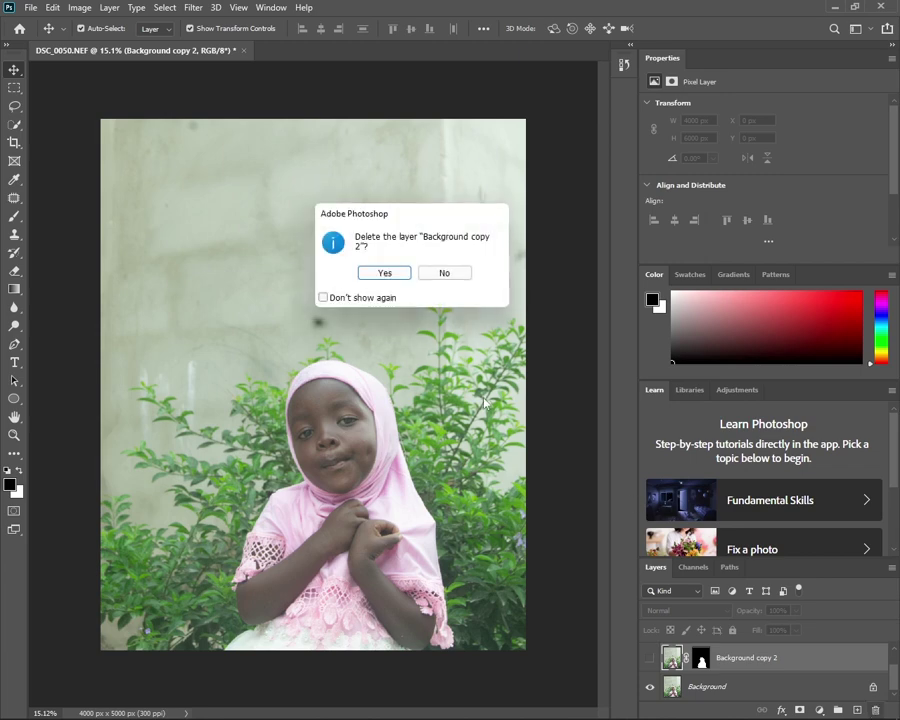
pyautogui.click(388, 274)
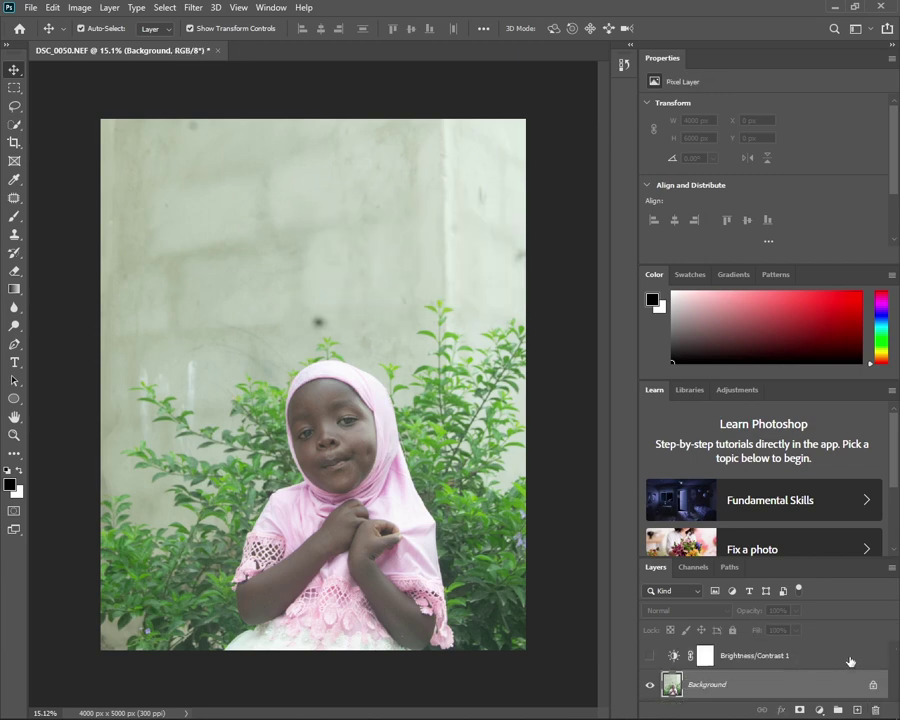
# Delete the Brightness/Contrast 1 adjustment layer together with its layer mask.
pyautogui.click(850, 661)
pyautogui.click(875, 710)
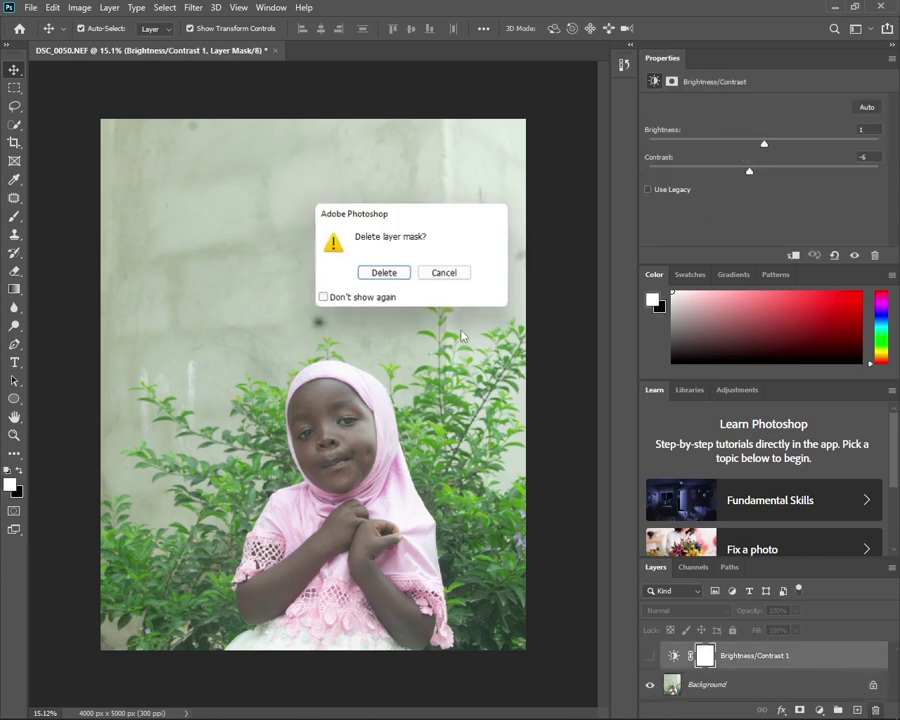
pyautogui.click(395, 278)
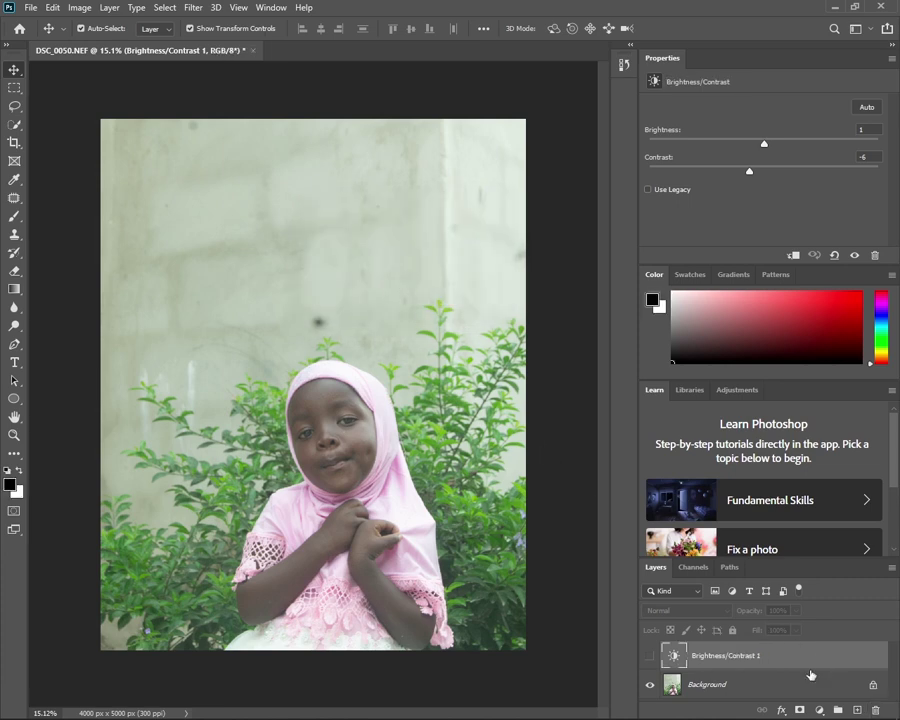
pyautogui.press('Delete')
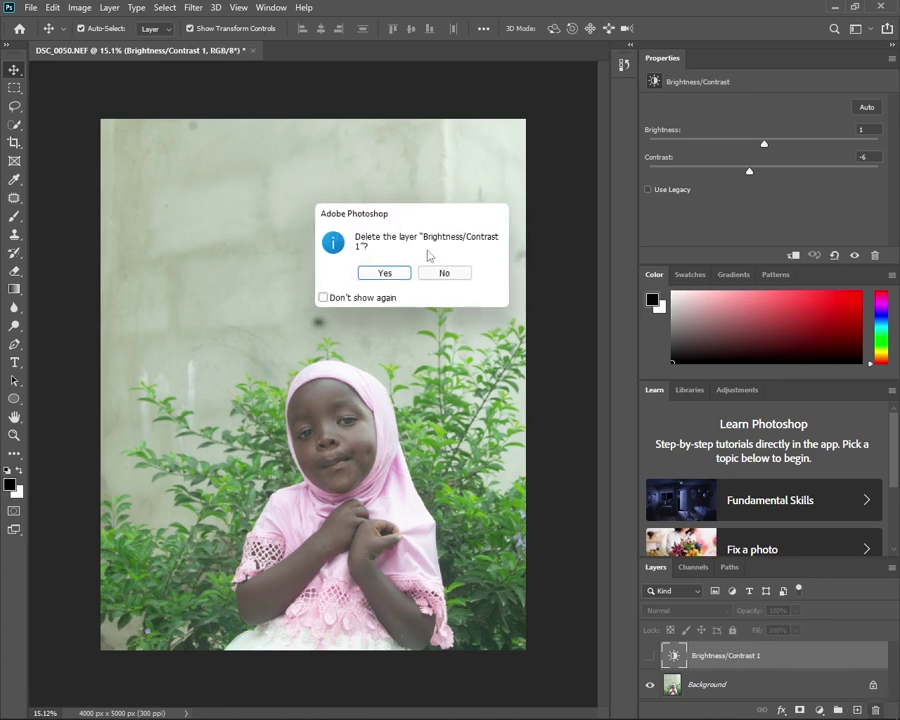
pyautogui.click(395, 274)
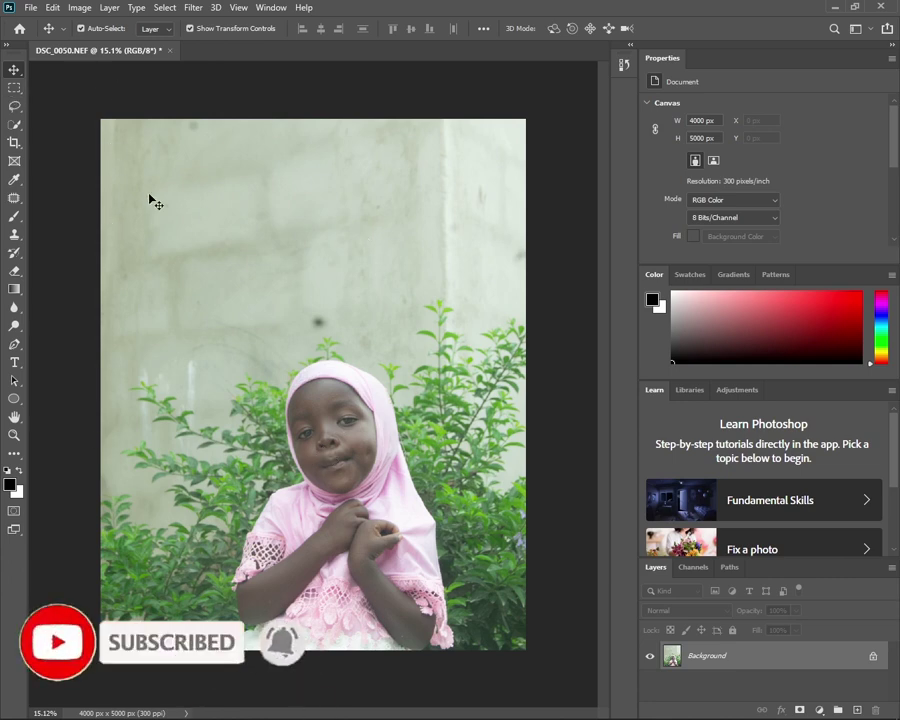
# Duplicate the Background layer within the same document.
pyautogui.rightClick(745, 661)
pyautogui.click(770, 508)
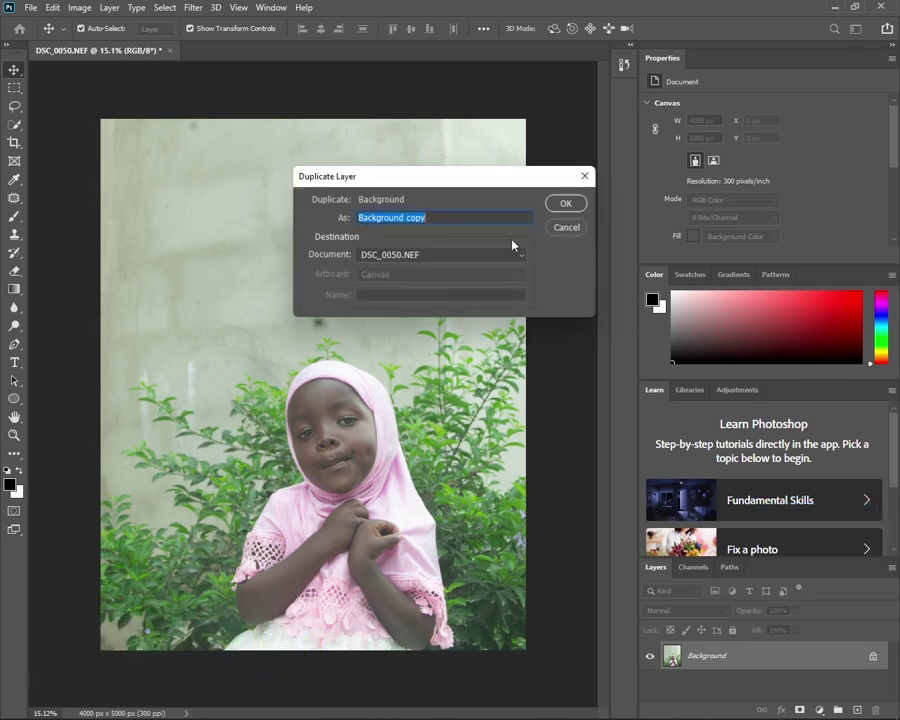
pyautogui.click(566, 203)
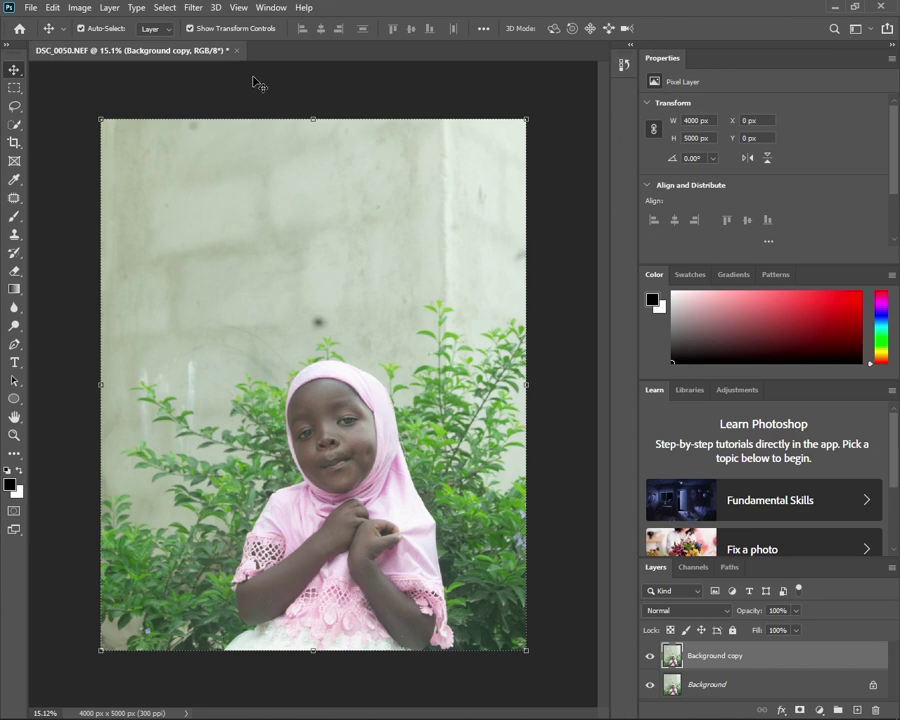
# Select the girl, including her headscarf and dress, on the duplicated layer with the Quick Selection tool.
pyautogui.click(14, 125)
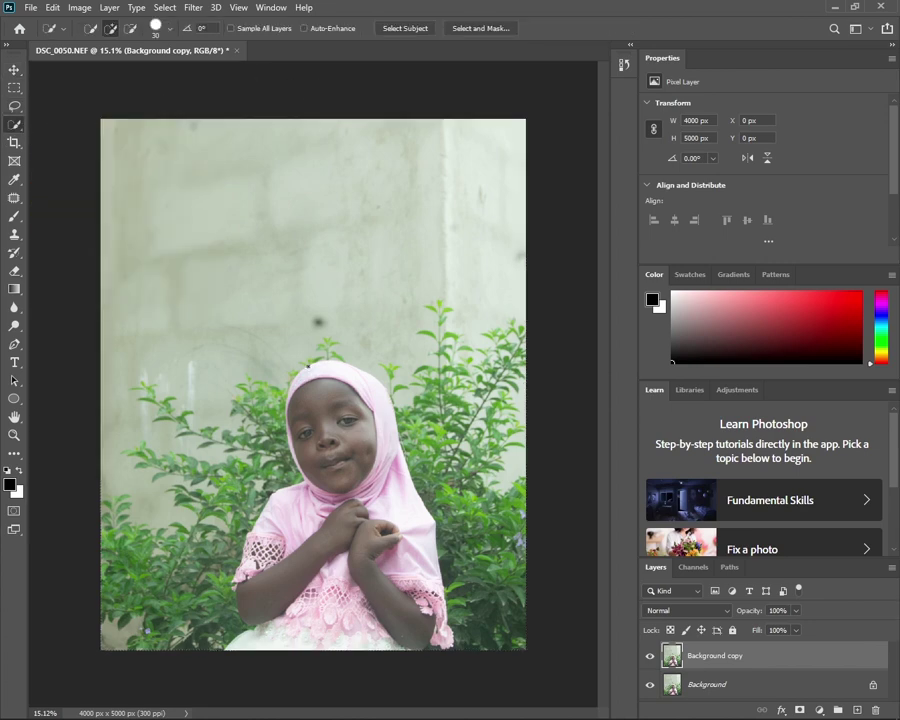
pyautogui.moveTo(318, 366); pyautogui.dragTo(330, 440)
pyautogui.moveTo(357, 383)
pyautogui.mouseDown()
pyautogui.moveTo(384, 512)
pyautogui.moveTo(303, 522)
pyautogui.moveTo(352, 553)
pyautogui.mouseUp()
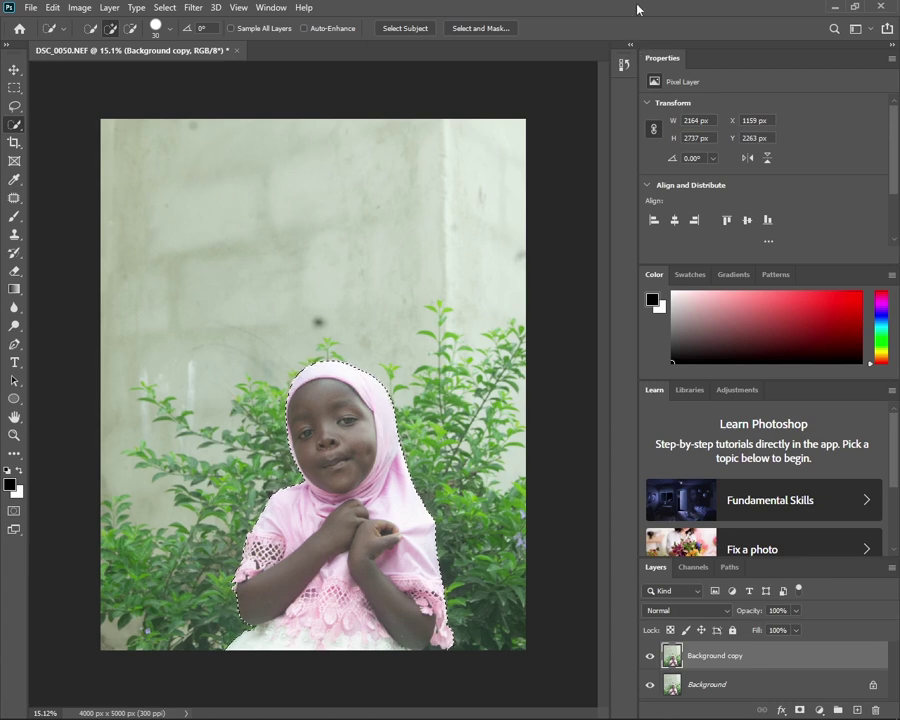
# Output the girl's selection from Select and Mask to a New Layer with Layer Mask.
pyautogui.click(478, 28)
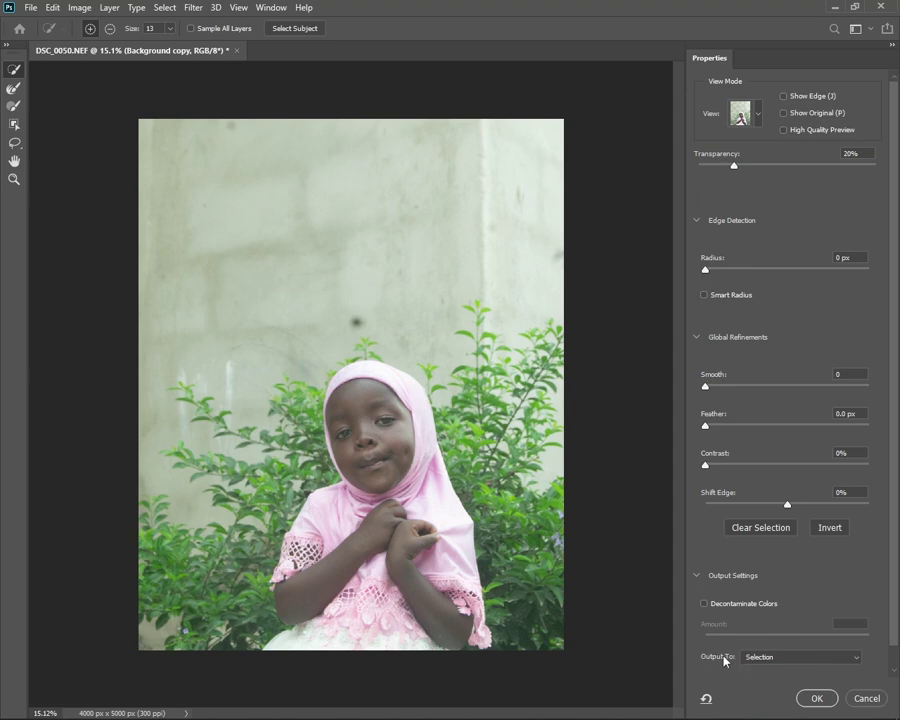
pyautogui.click(797, 658)
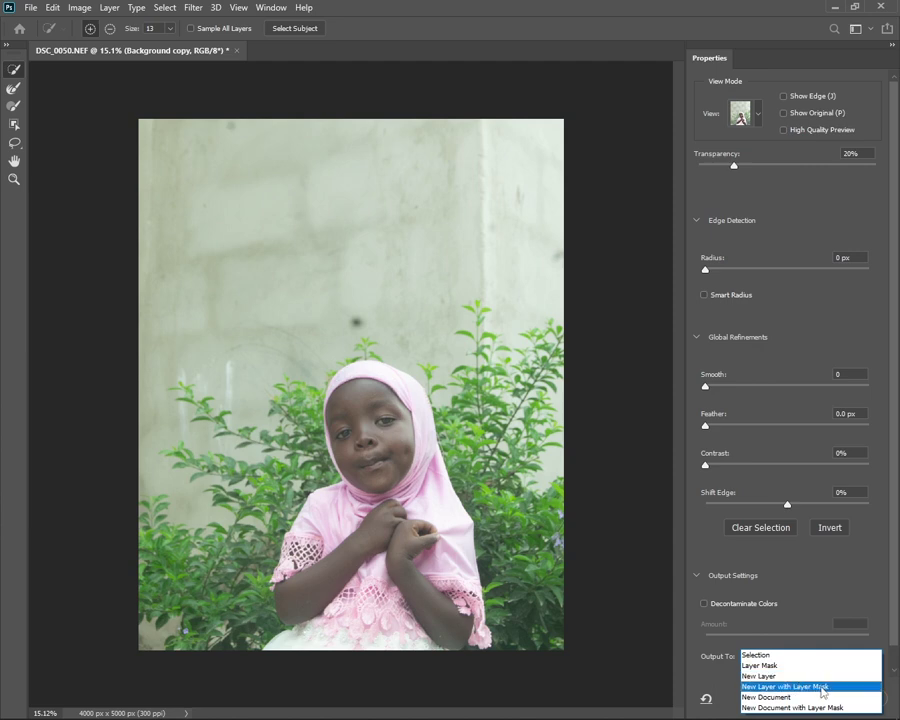
pyautogui.click(823, 687)
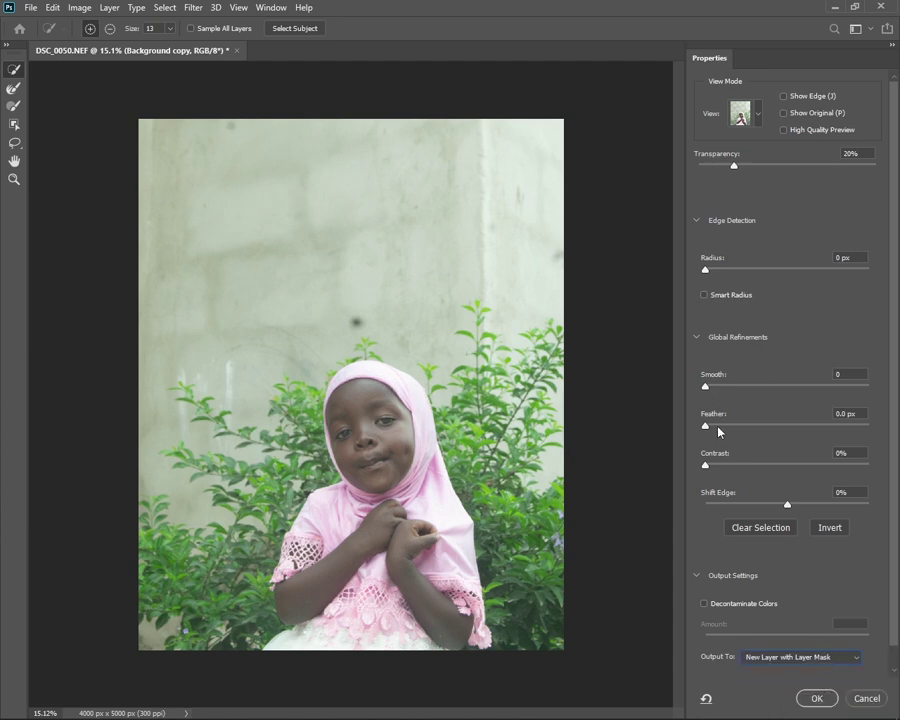
pyautogui.click(826, 697)
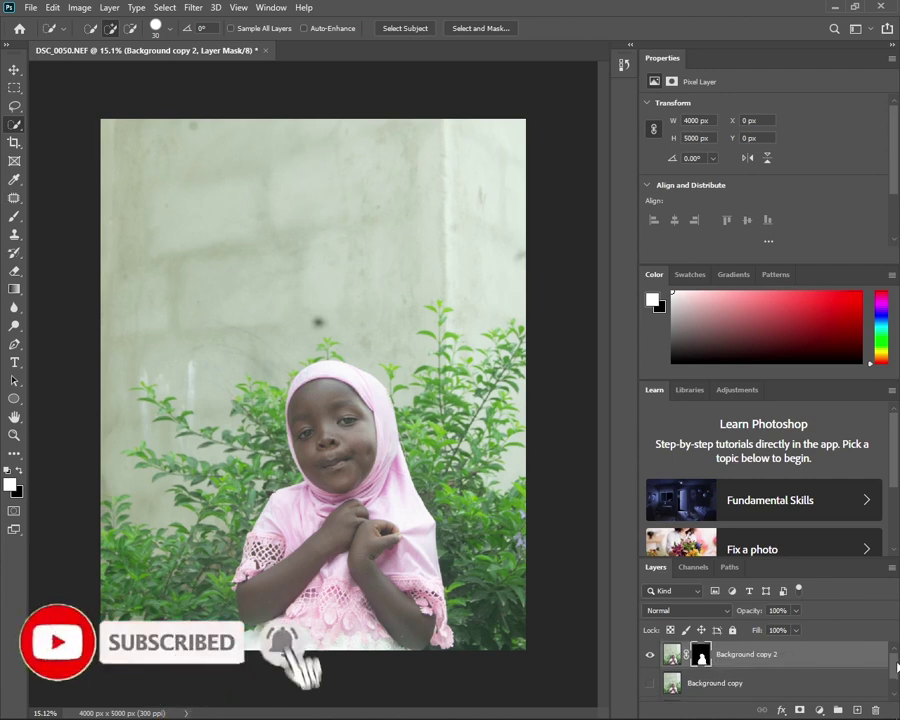
# Hide the Background layer to check the cutout, and make both Background and Background copy visible.
pyautogui.moveTo(892, 657); pyautogui.dragTo(897, 680)
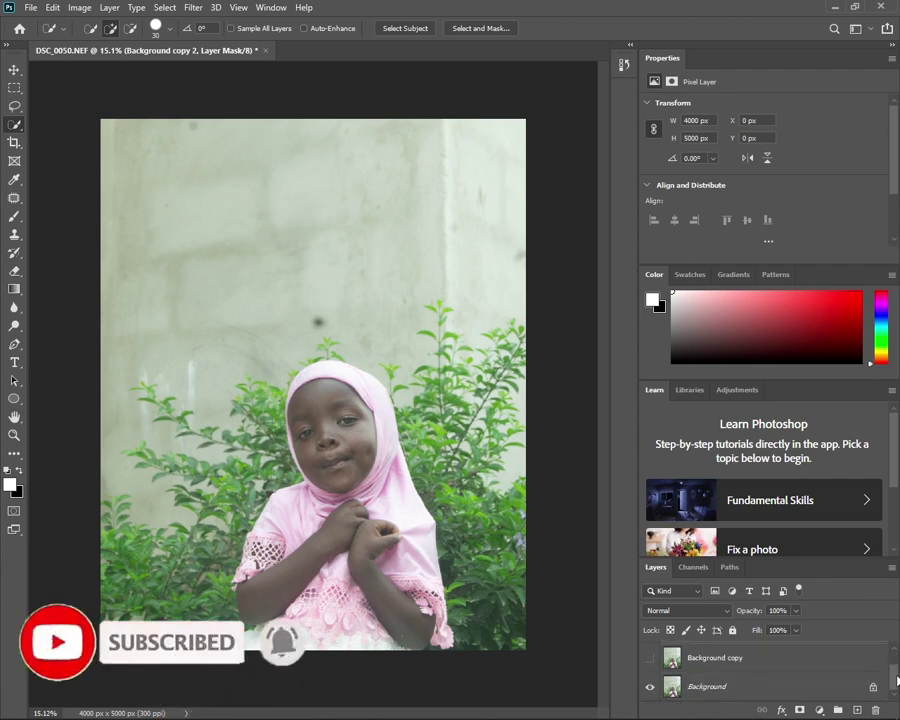
pyautogui.click(649, 686)
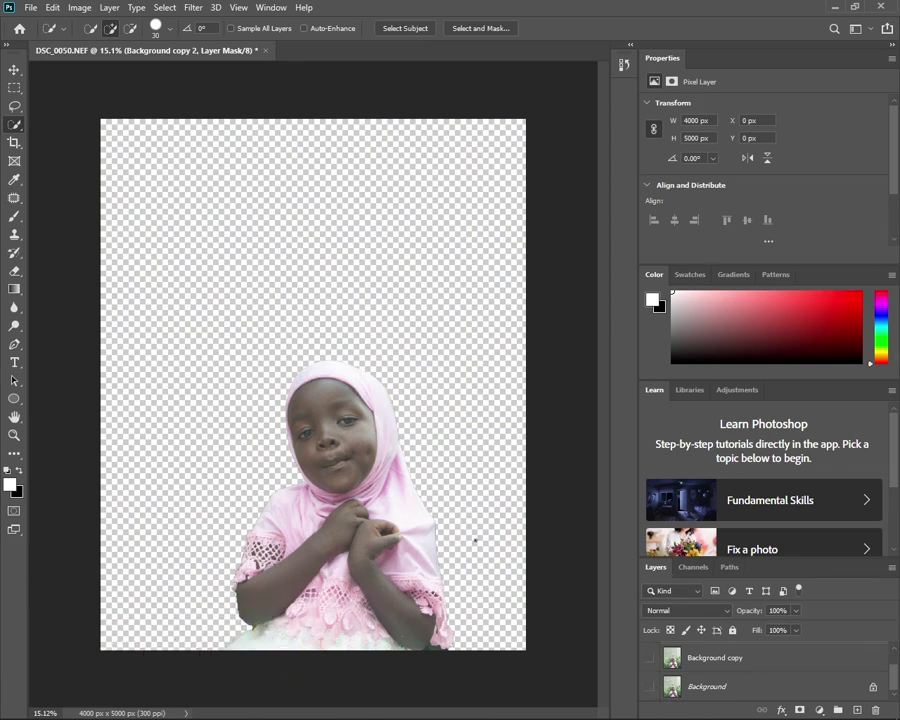
pyautogui.moveTo(683, 717)
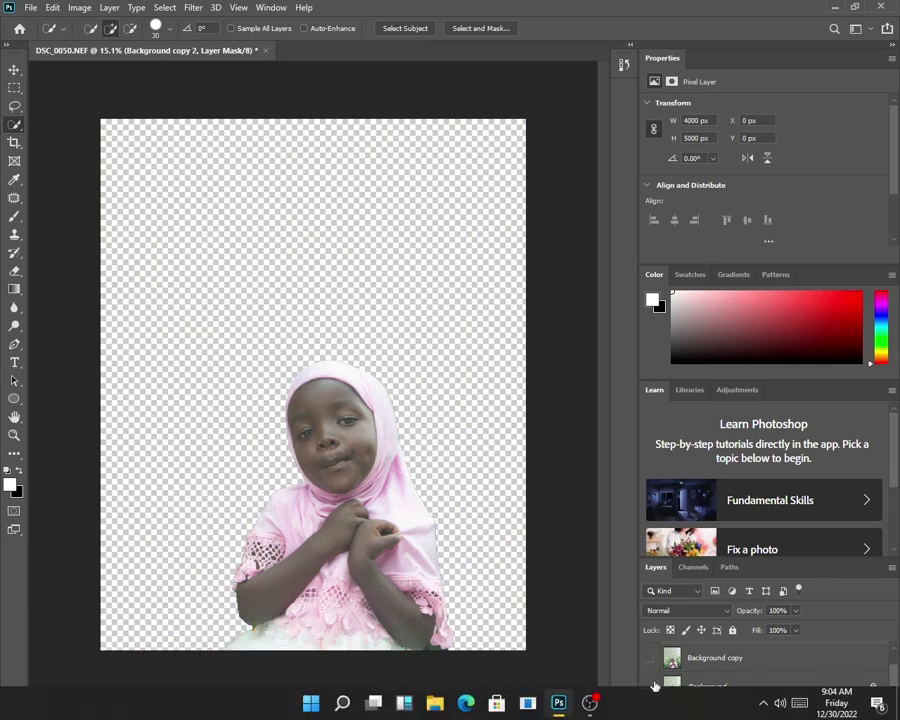
pyautogui.click(652, 686)
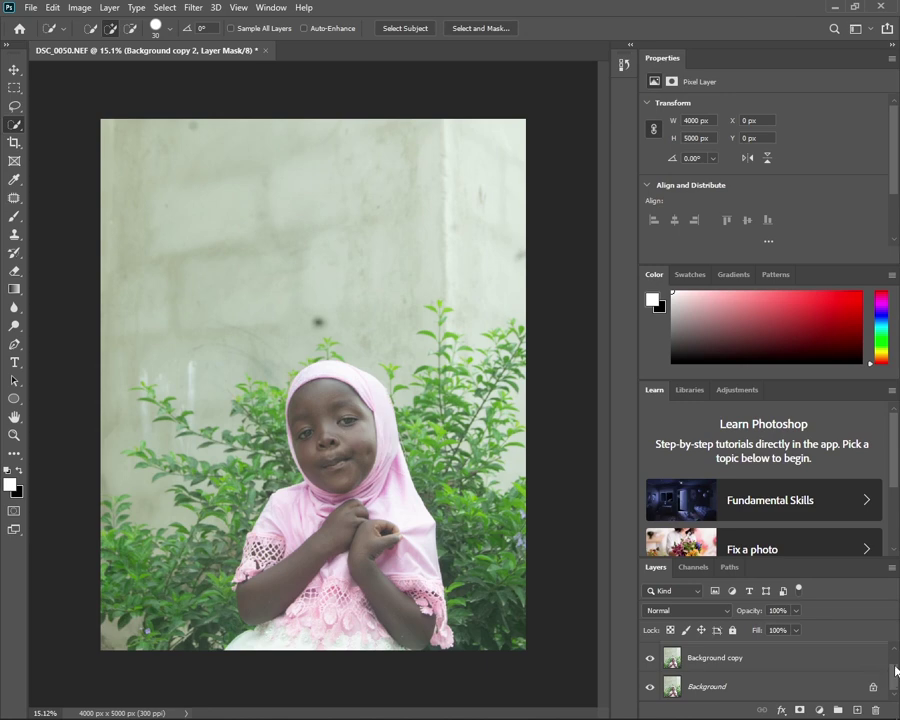
# Hide the Background copy 2 layer and select the girl on the Background copy layer with the Quick Selection tool.
pyautogui.scroll(2, 897, 672)
pyautogui.click(650, 659)
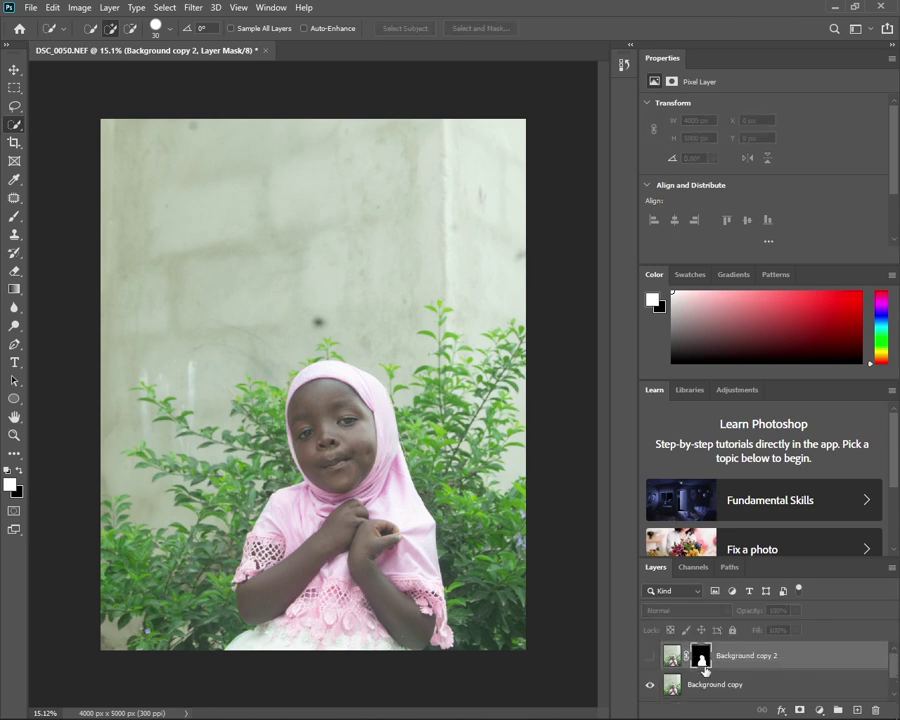
pyautogui.click(725, 690)
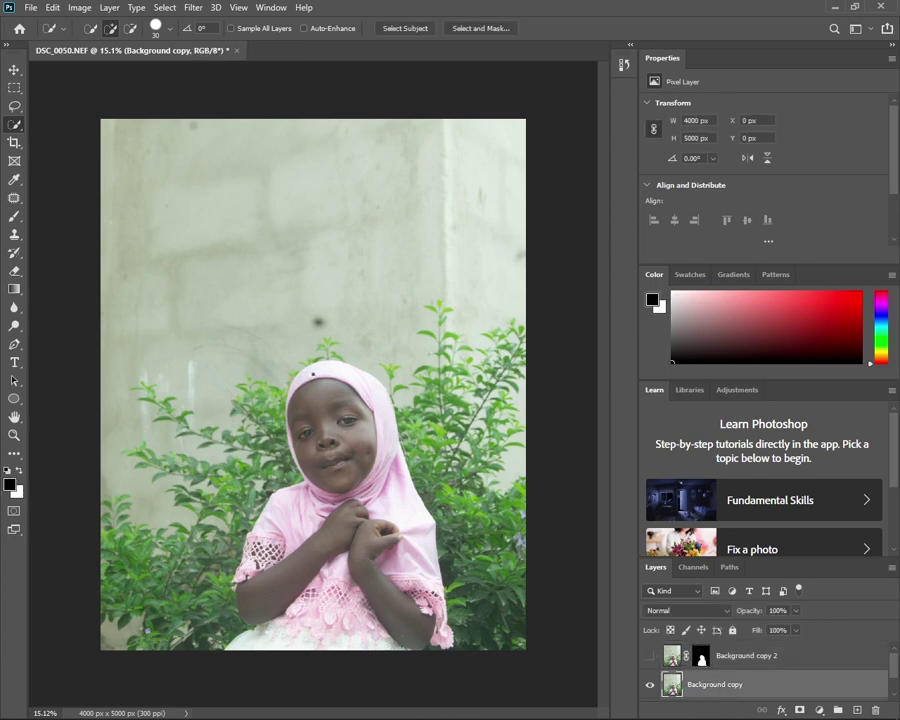
pyautogui.moveTo(330, 420)
pyautogui.mouseDown()
pyautogui.moveTo(307, 448)
pyautogui.moveTo(322, 530)
pyautogui.moveTo(290, 520)
pyautogui.moveTo(323, 532)
pyautogui.moveTo(322, 550)
pyautogui.moveTo(342, 551)
pyautogui.moveTo(326, 619)
pyautogui.mouseUp()
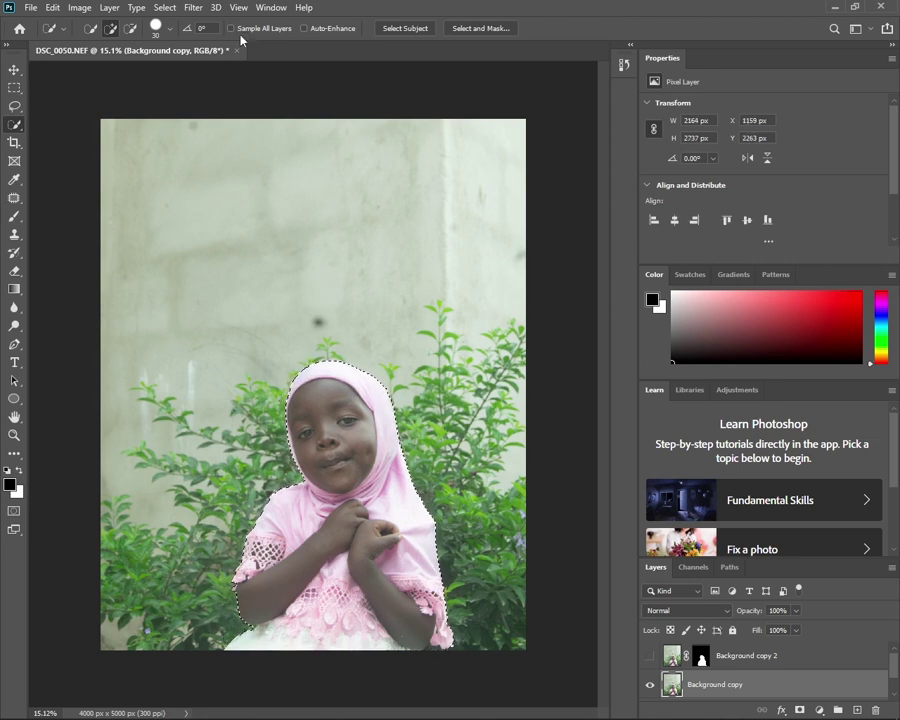
# Remove the girl from the Background copy layer with a Content-Aware fill and deselect.
pyautogui.click(52, 7)
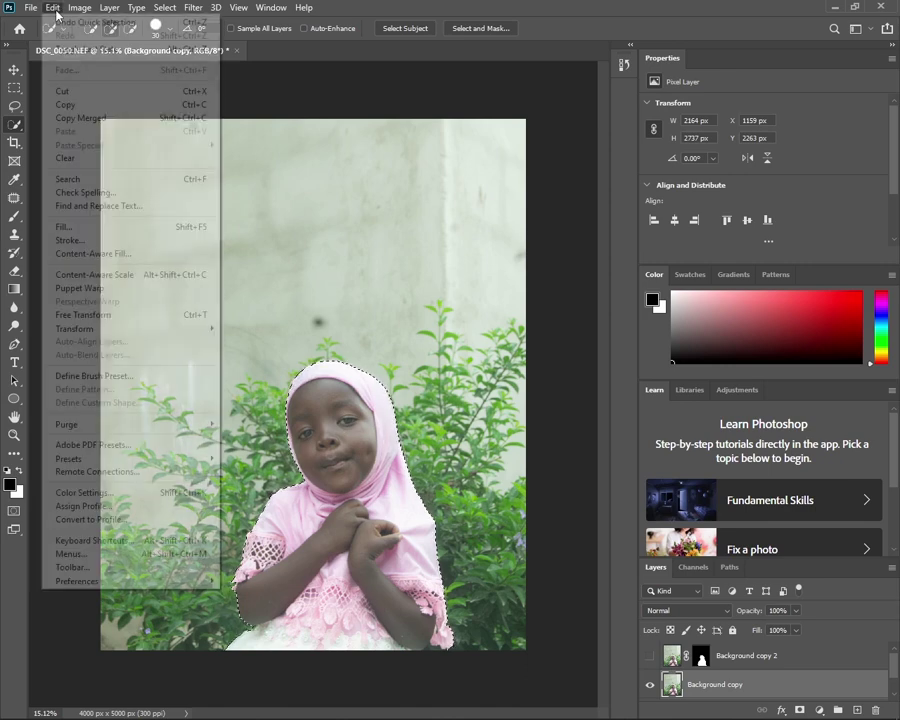
pyautogui.click(116, 227)
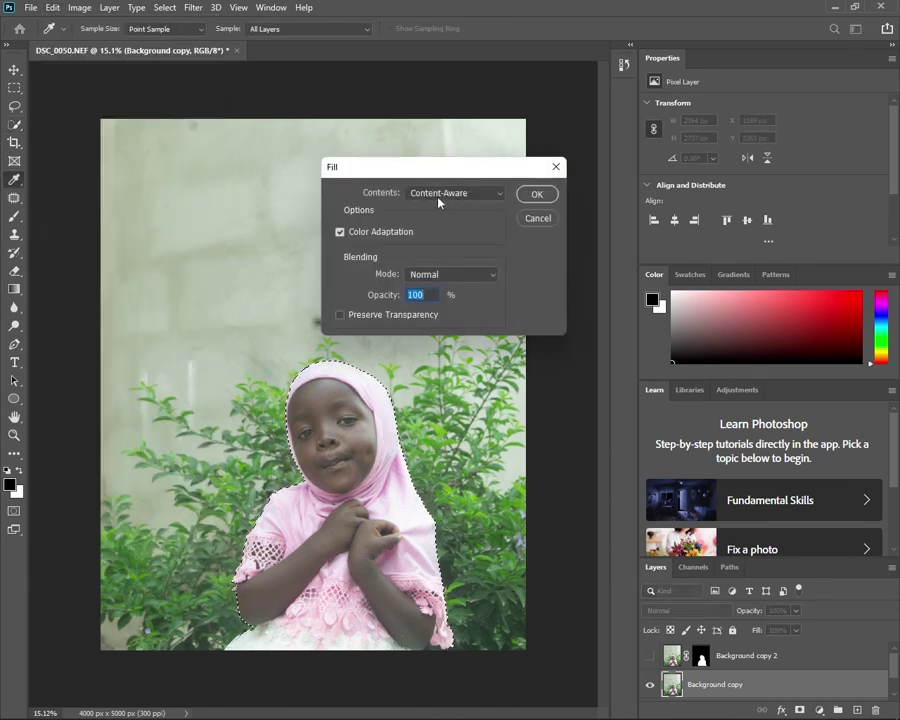
pyautogui.click(490, 194)
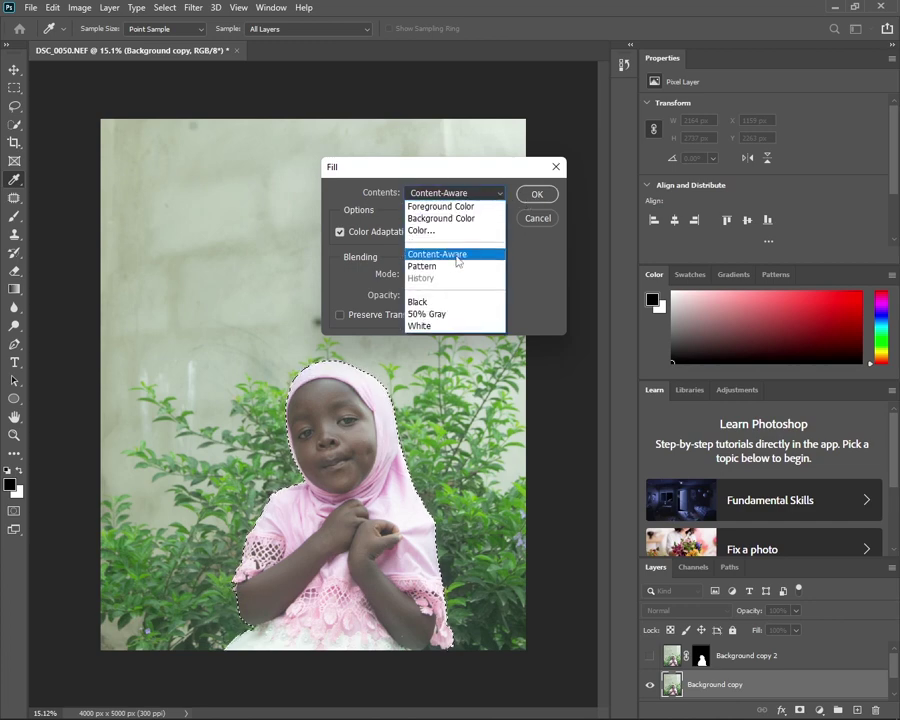
pyautogui.click(457, 258)
pyautogui.click(536, 193)
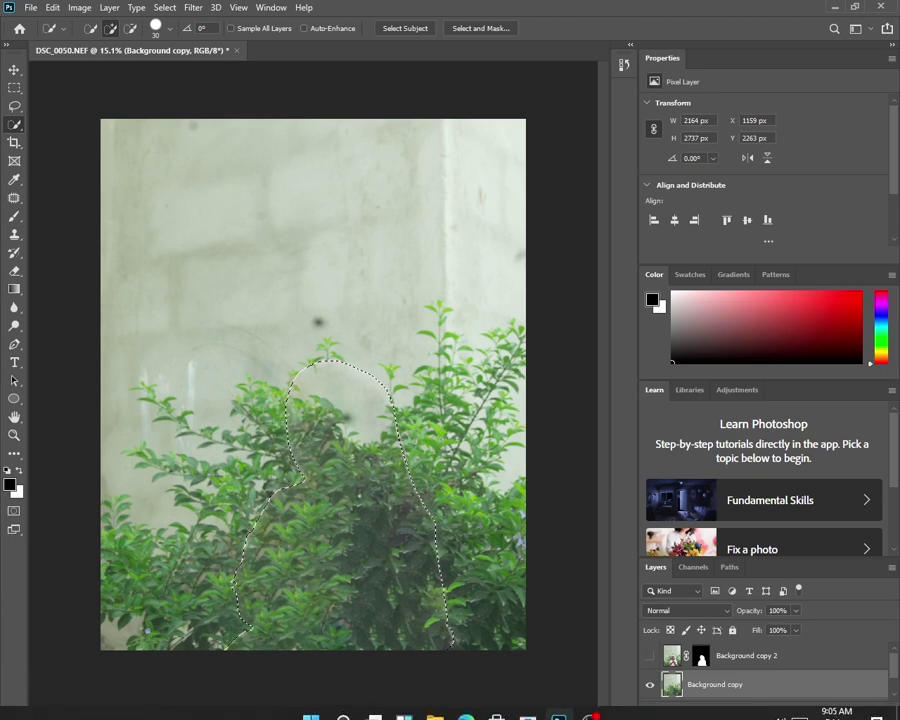
pyautogui.rightClick(330, 424)
pyautogui.click(356, 428)
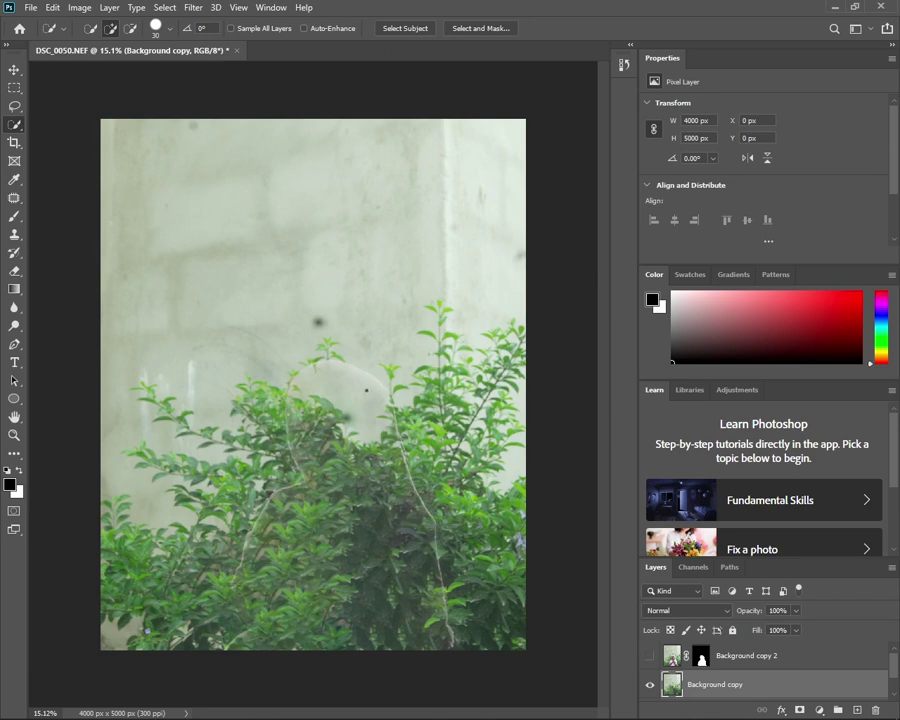
# Apply a Lens Blur with a Hexagon (6) iris shape to the Background copy layer, adjusting the blur radius.
pyautogui.click(193, 9)
pyautogui.moveTo(316, 166)
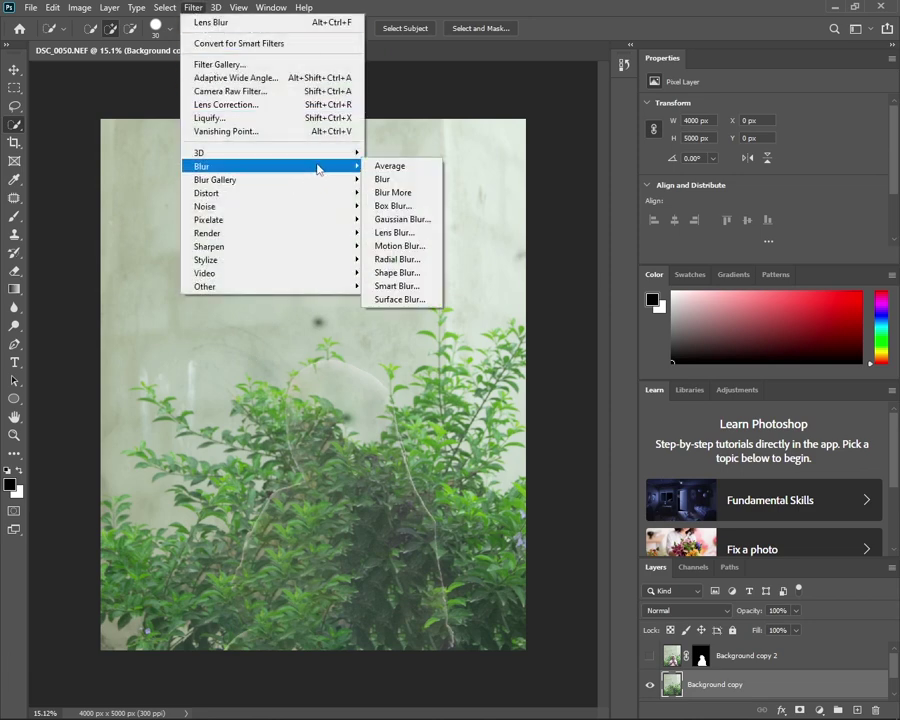
pyautogui.click(423, 239)
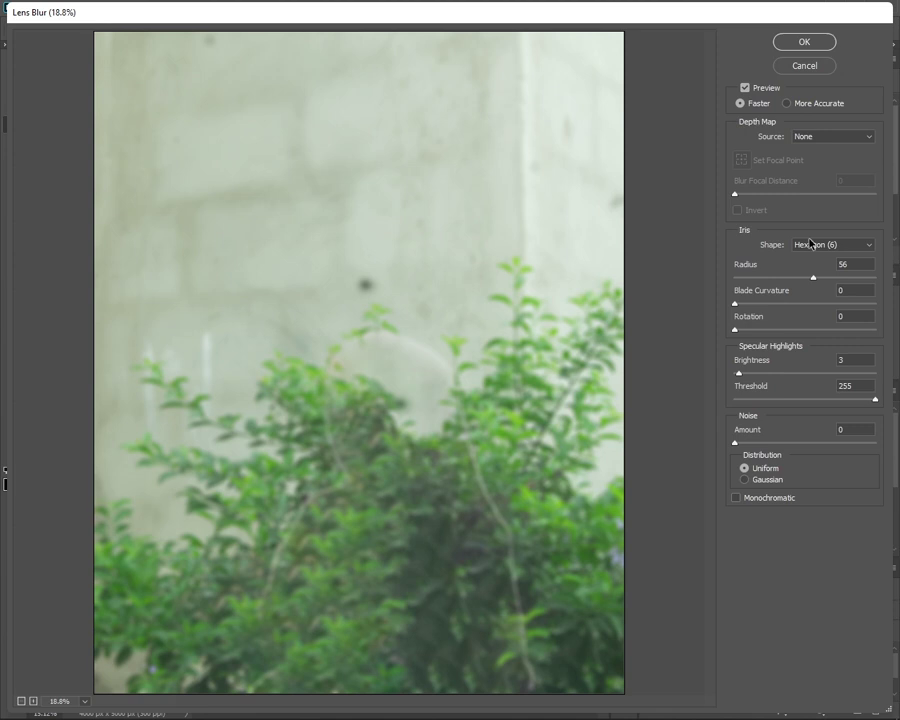
pyautogui.click(849, 246)
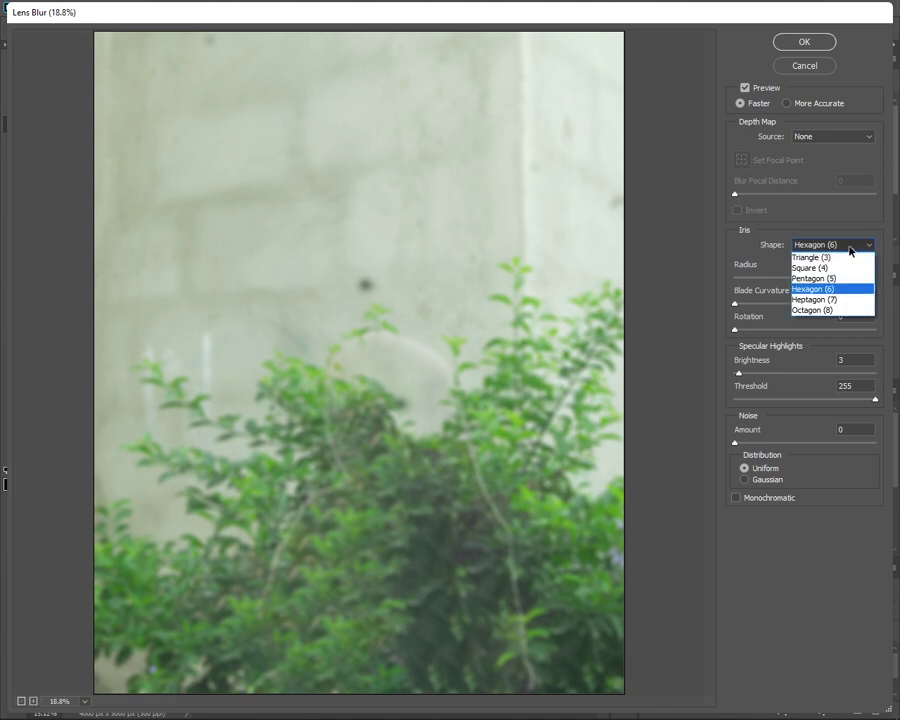
pyautogui.click(849, 246)
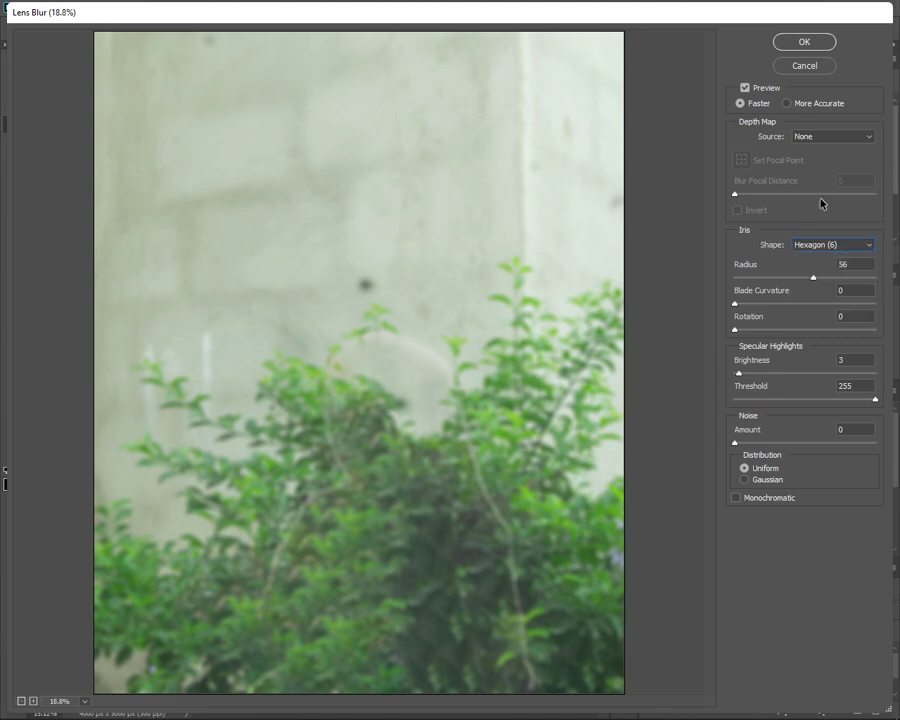
pyautogui.moveTo(817, 283); pyautogui.dragTo(835, 320)
pyautogui.click(785, 40)
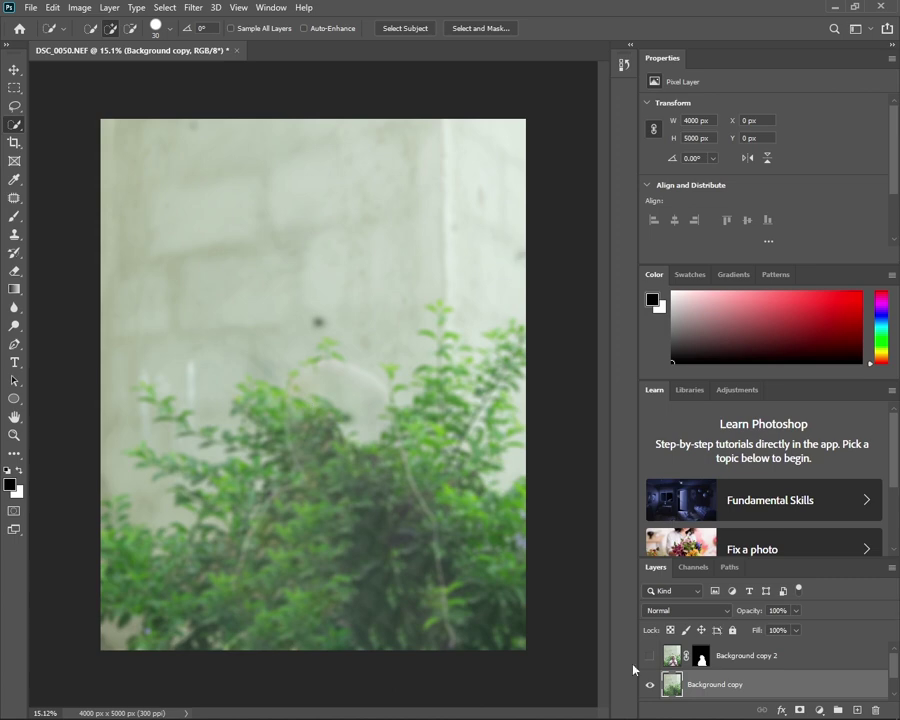
# Select the Background copy 2 layer and make it visible to check the girl against the blurred background.
pyautogui.click(741, 658)
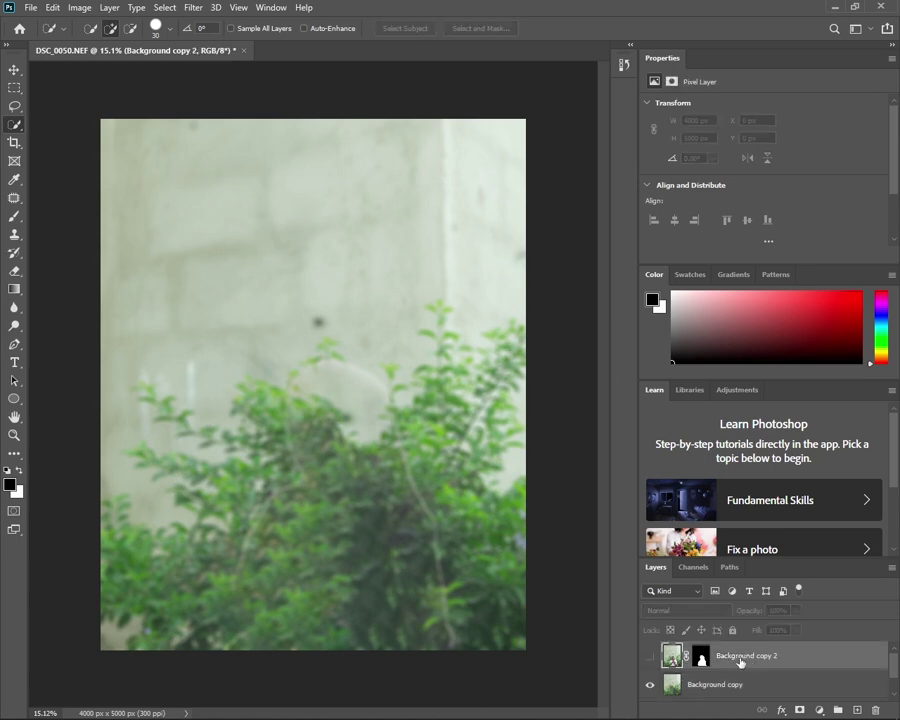
pyautogui.click(649, 657)
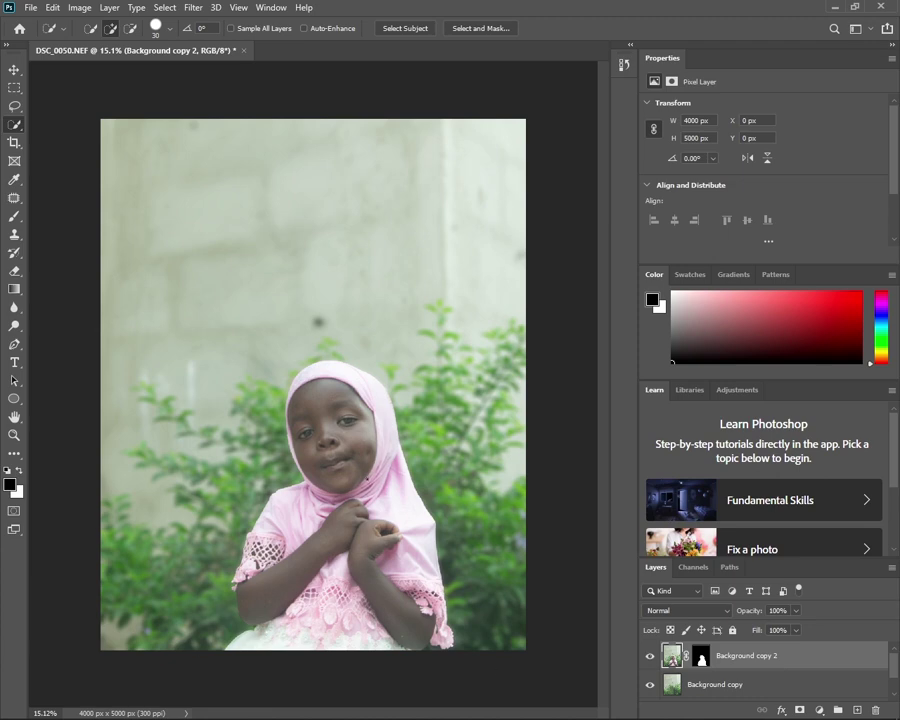
pyautogui.click(14, 435)
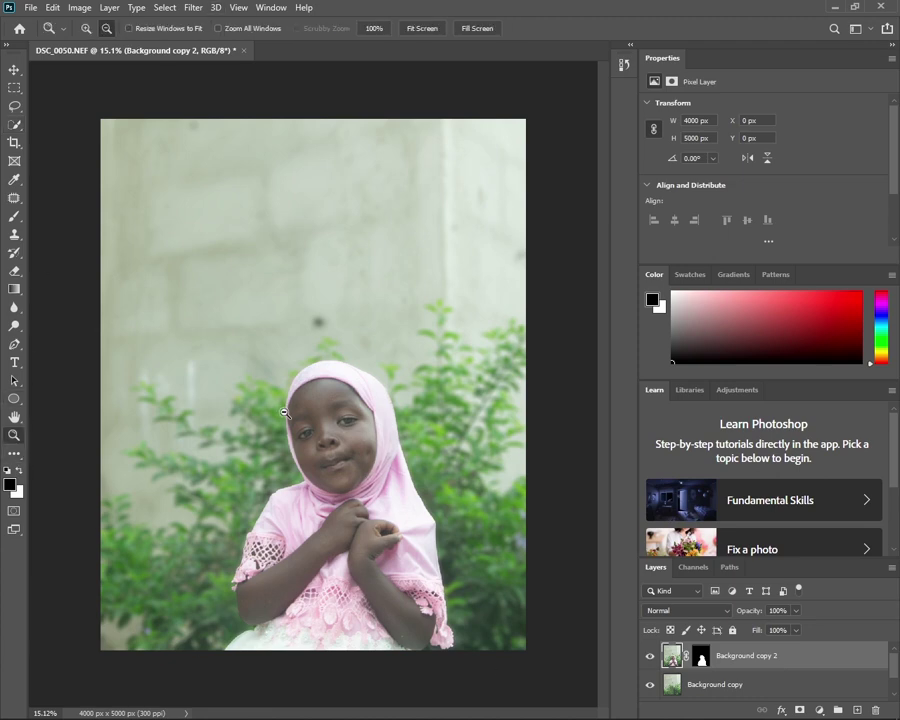
pyautogui.rightClick(284, 412)
pyautogui.click(302, 415)
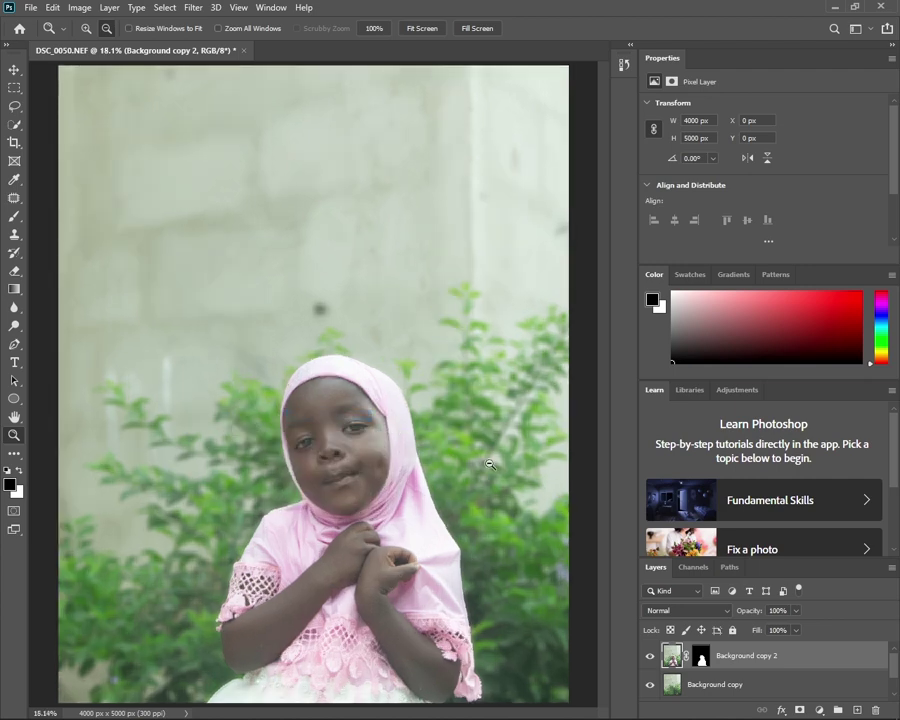